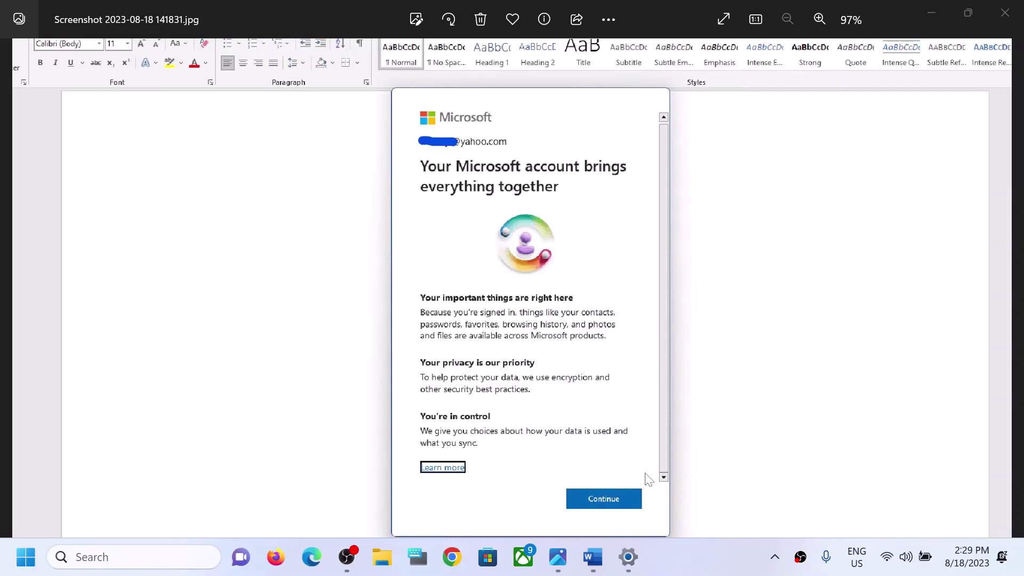
# Switch from the Photos screenshot to the Settings app on the taskbar
pyautogui.click(589, 555)
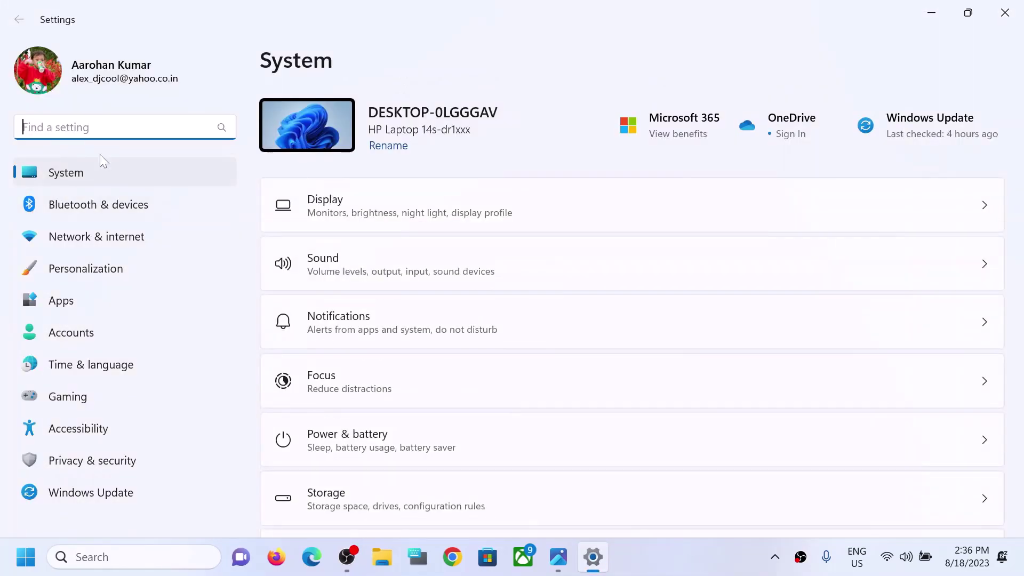
# Change the display scale from 150% to 125% on the Display page, then return to the Photos screenshot
pyautogui.click(369, 208)
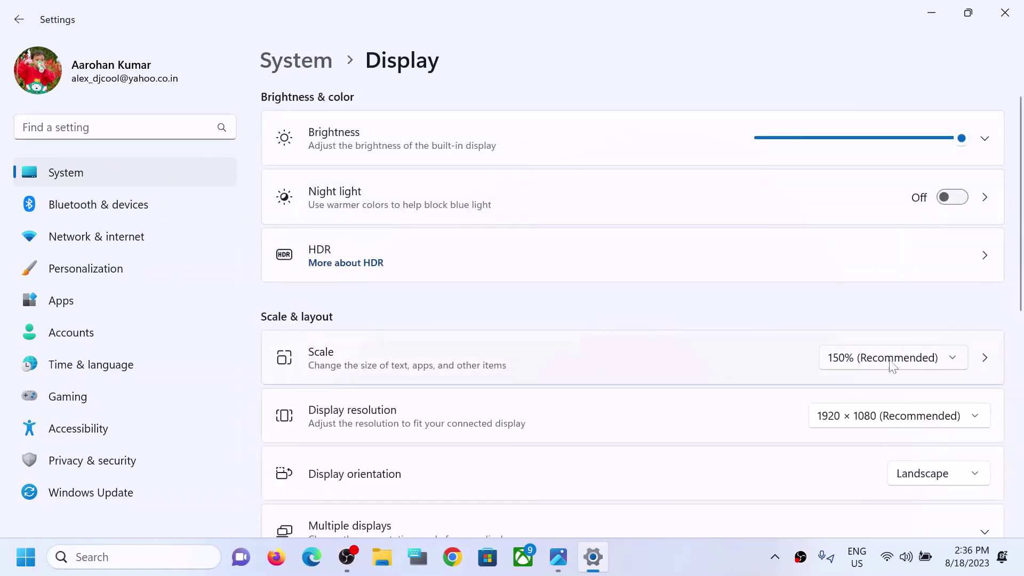
pyautogui.click(896, 367)
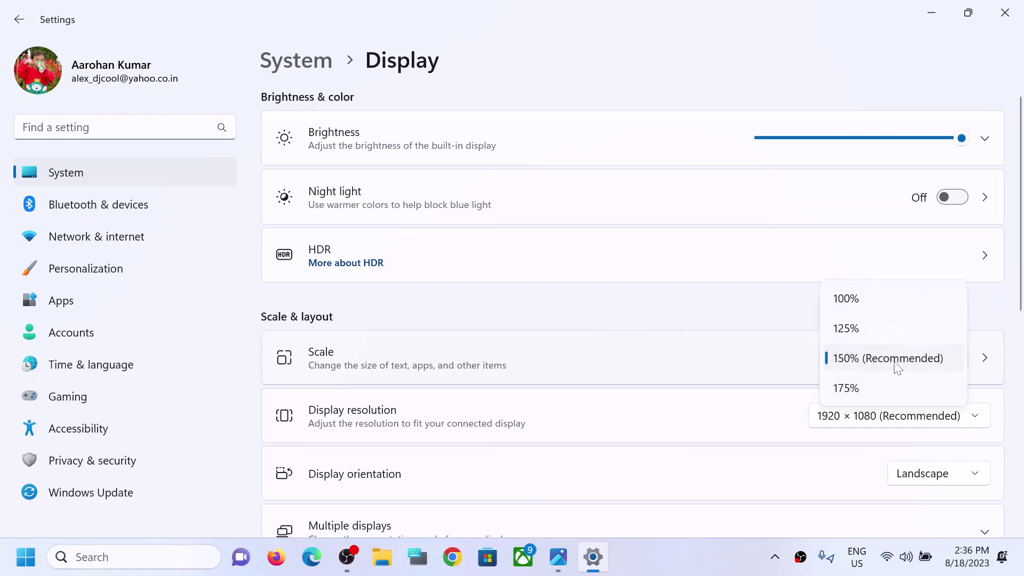
pyautogui.click(848, 328)
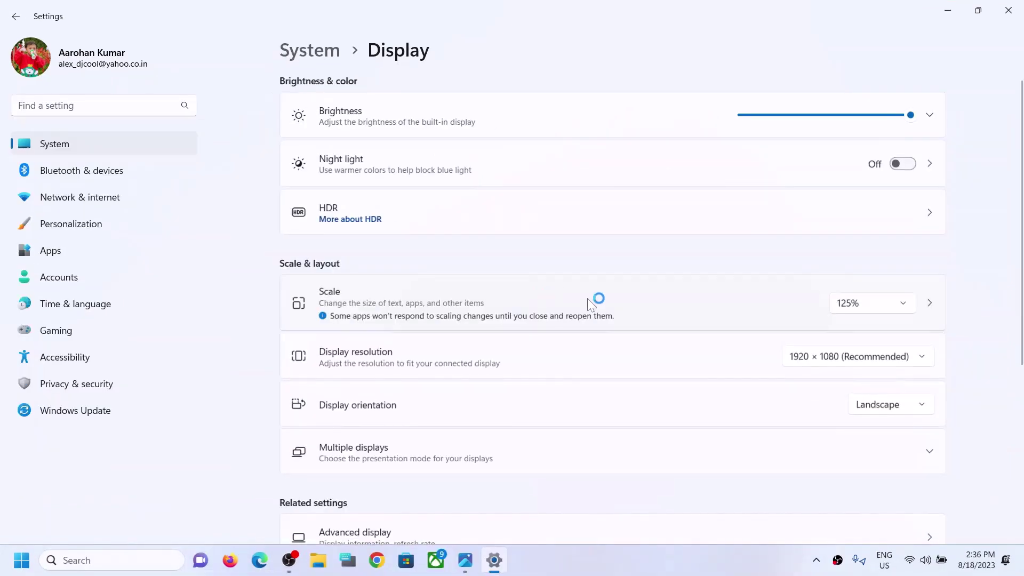
pyautogui.click(866, 305)
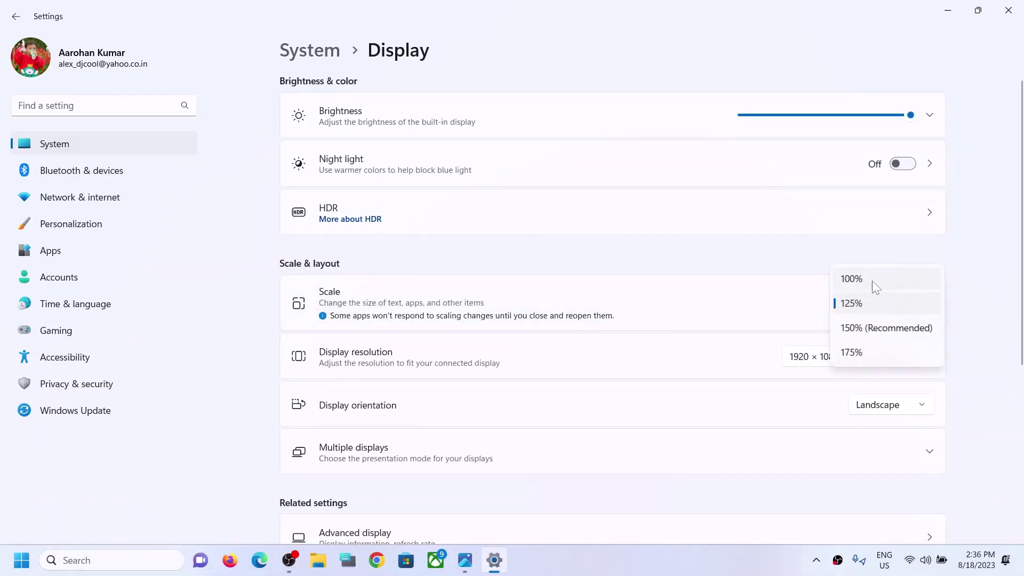
pyautogui.click(798, 302)
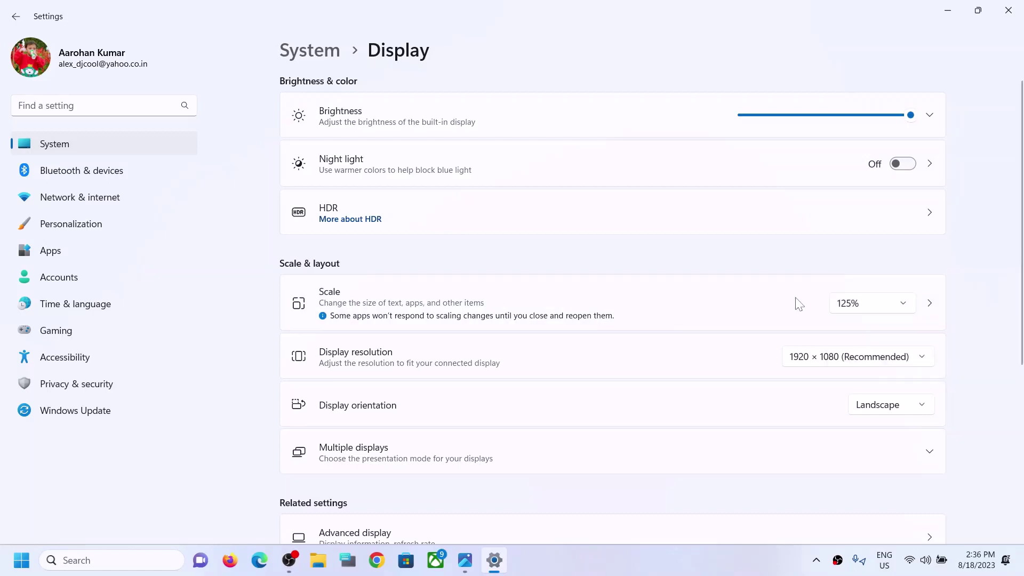
pyautogui.click(857, 307)
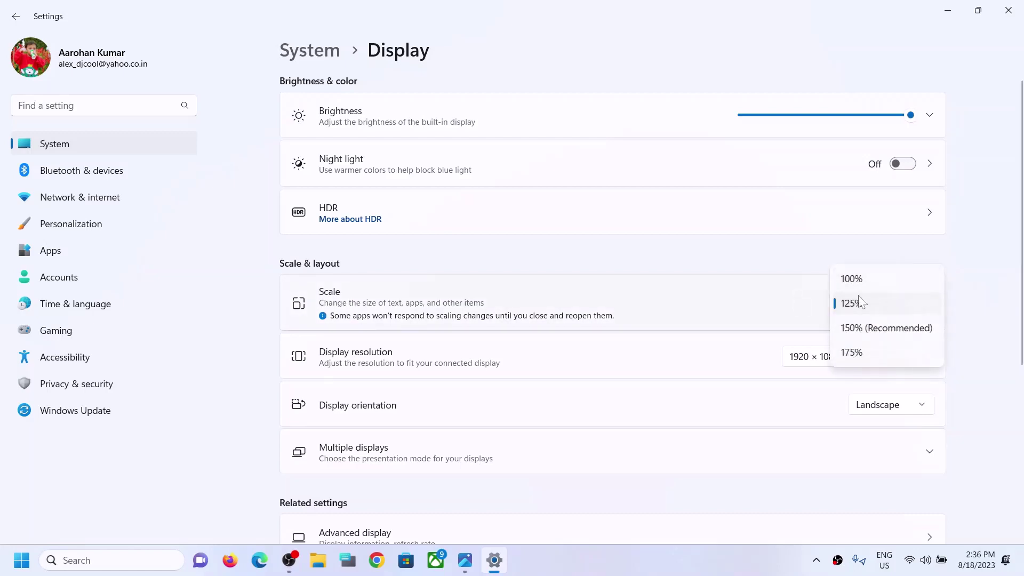
pyautogui.click(815, 284)
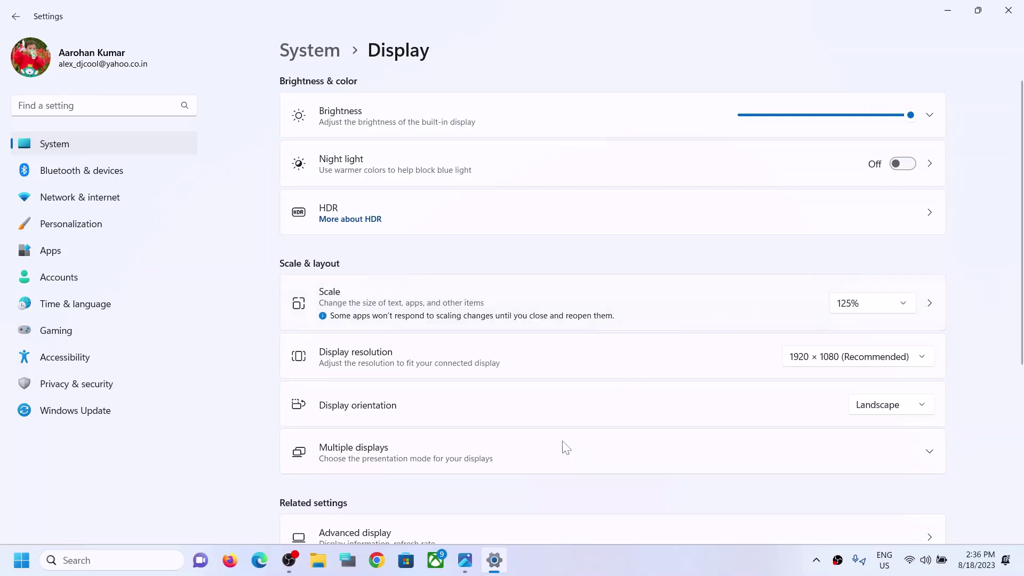
pyautogui.click(465, 559)
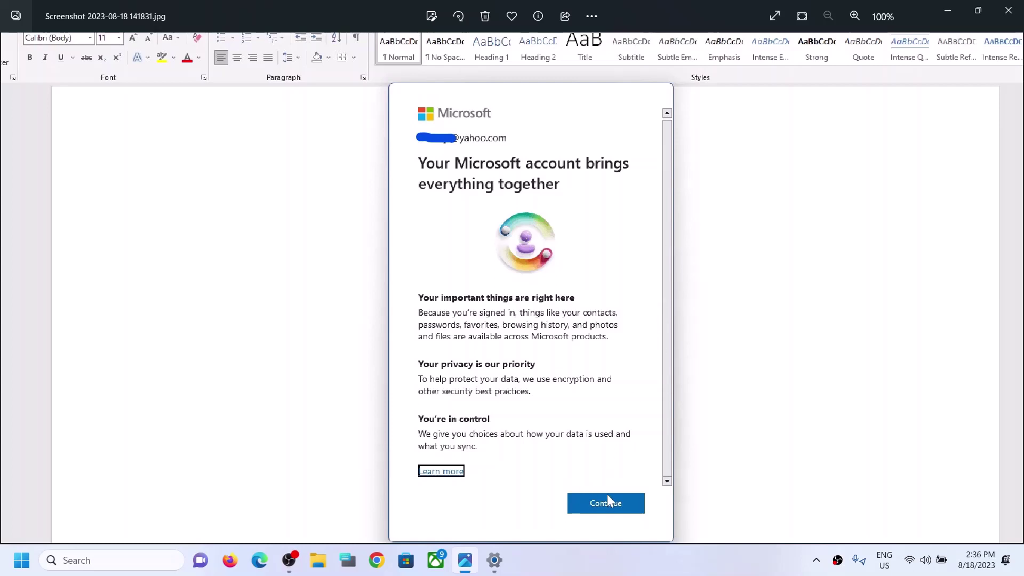
# Enter a custom scaling value of 100 on the Display page and apply it
pyautogui.click(500, 566)
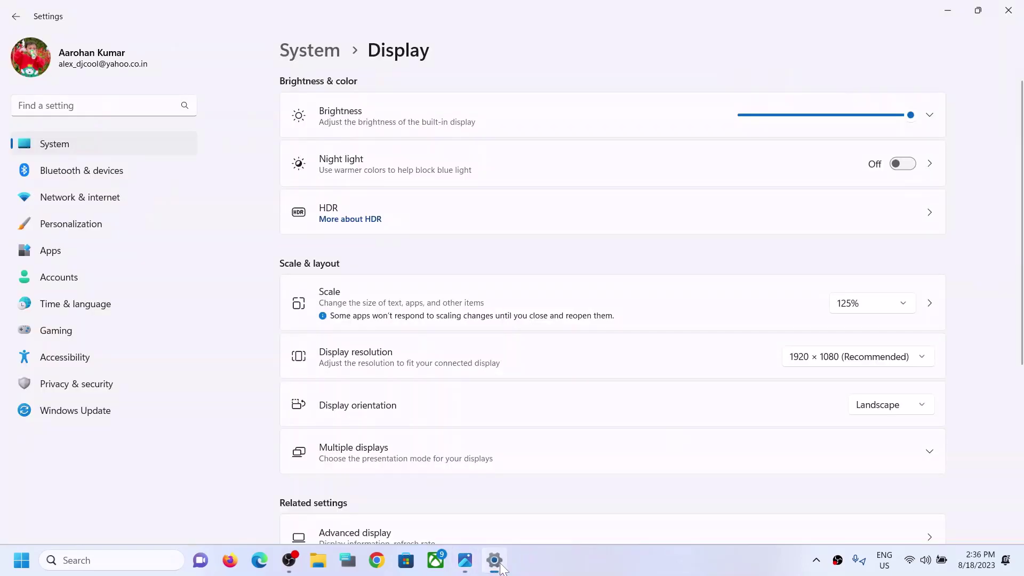
pyautogui.click(931, 305)
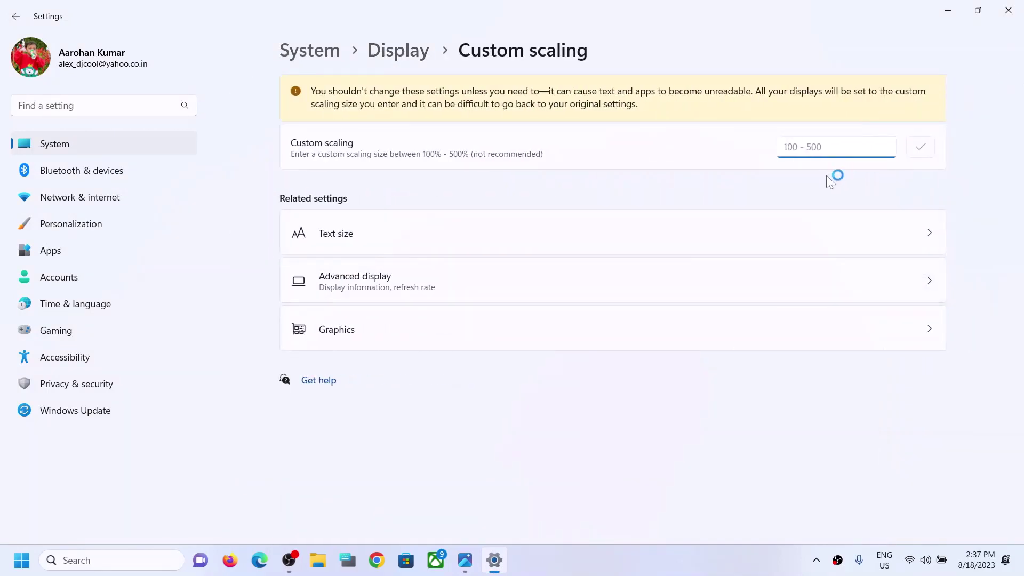
pyautogui.write('100')
pyautogui.click(931, 151)
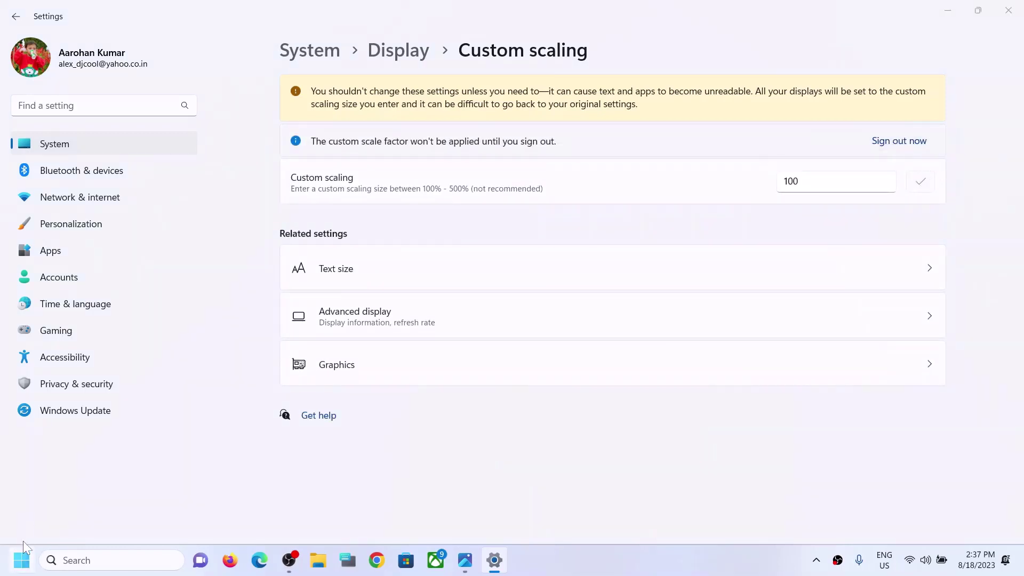
# View the account sign-out options in the Start menu, then dismiss them
pyautogui.click(21, 559)
pyautogui.click(80, 518)
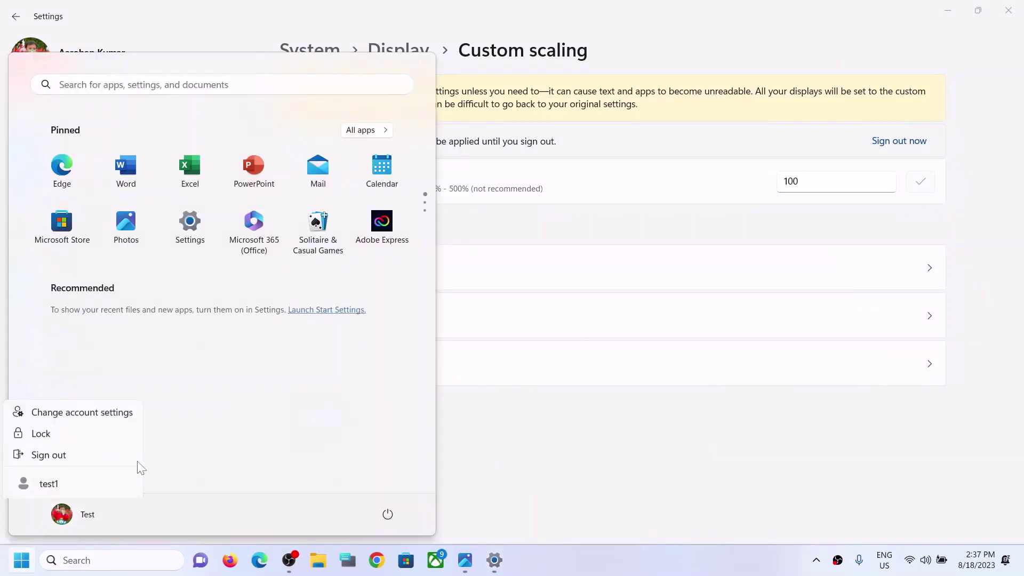
pyautogui.click(609, 407)
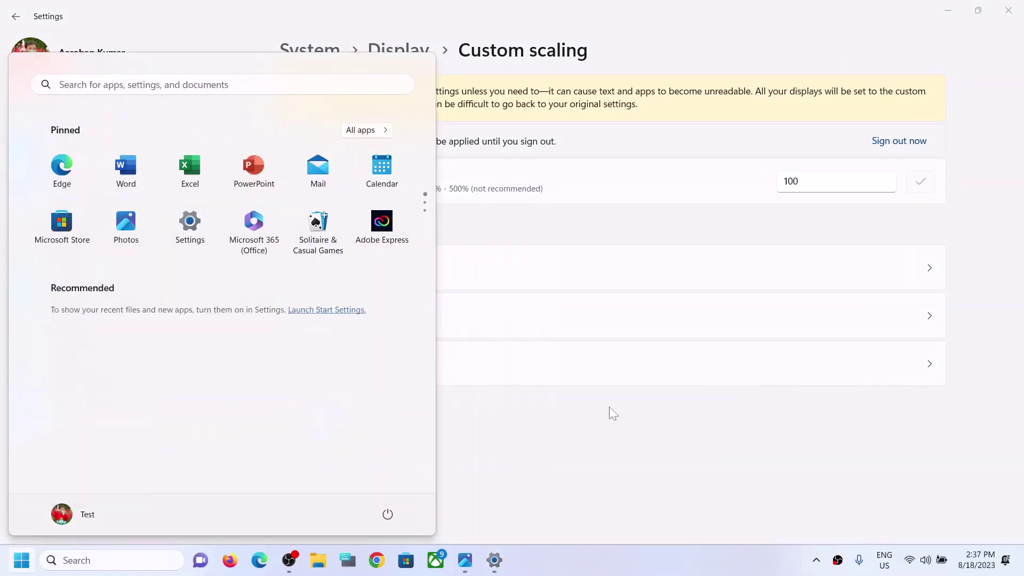
# Back in Photos, pick the Microsoft account pop-up screenshot from the filmstrip
pyautogui.click(465, 560)
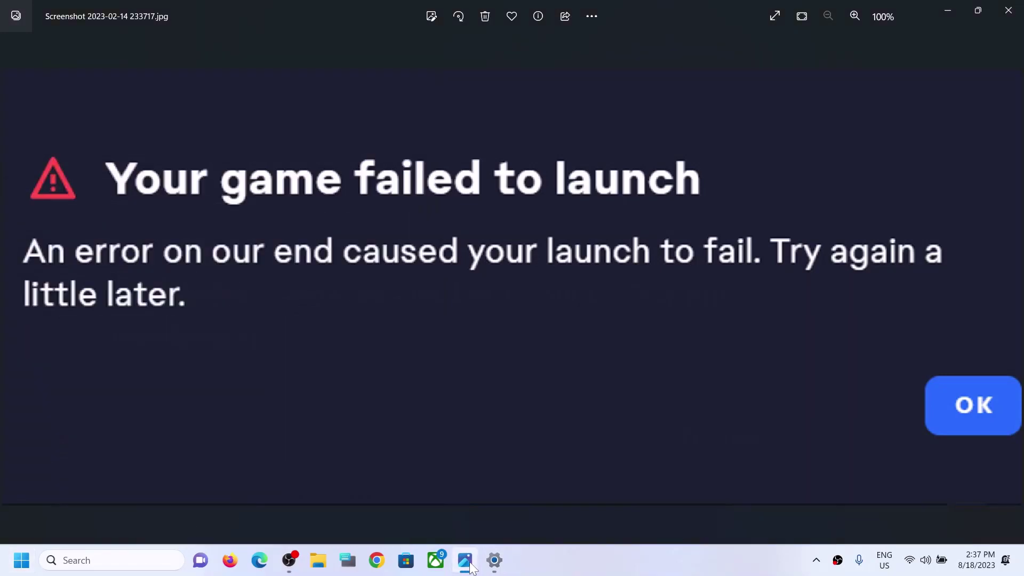
pyautogui.moveTo(565, 478)
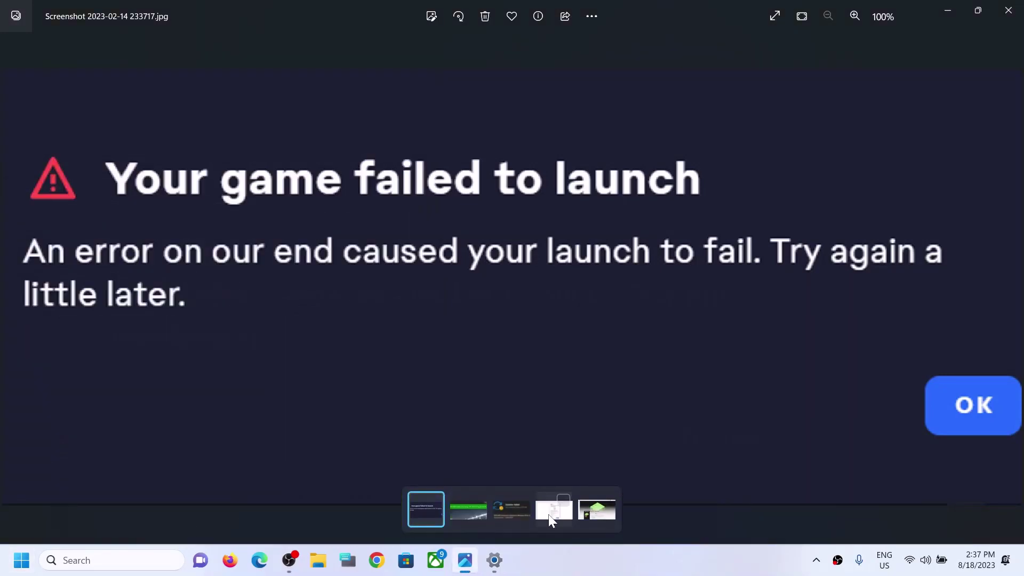
pyautogui.click(552, 512)
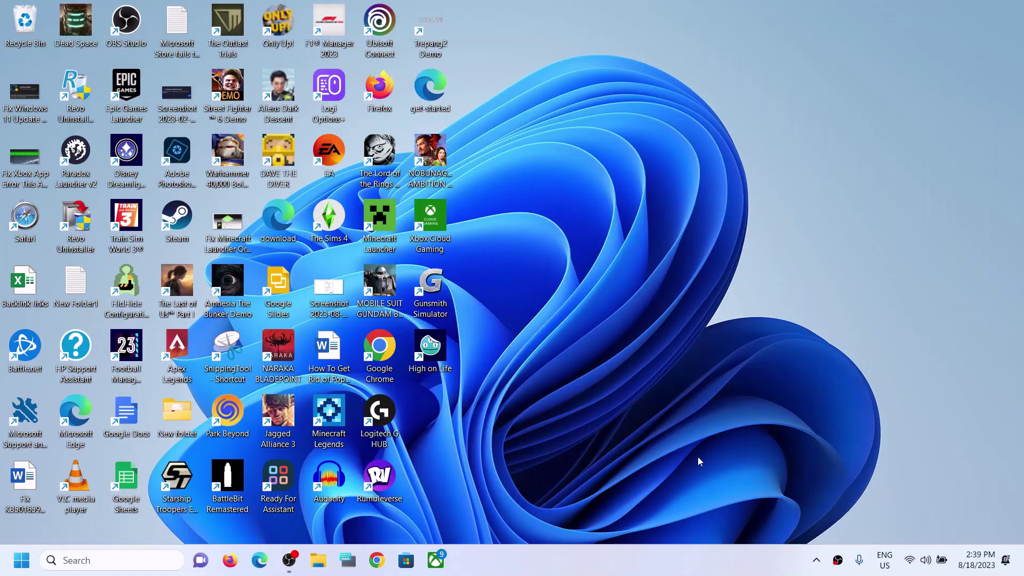
# Reopen Settings' Display page, confirm the scale still reads 125%, and review the Custom scaling page
pyautogui.press('super+i')
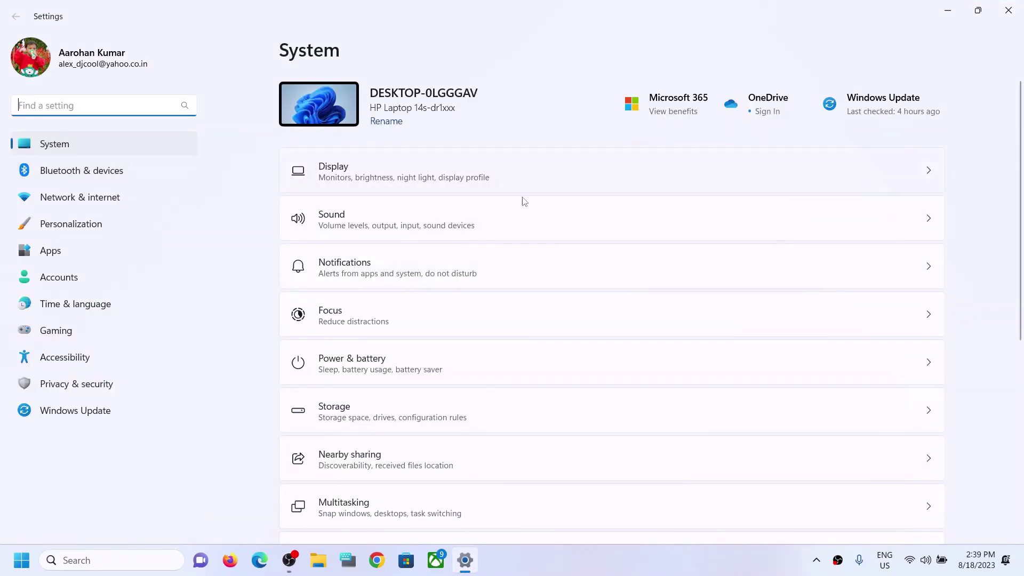
pyautogui.click(364, 179)
pyautogui.click(902, 298)
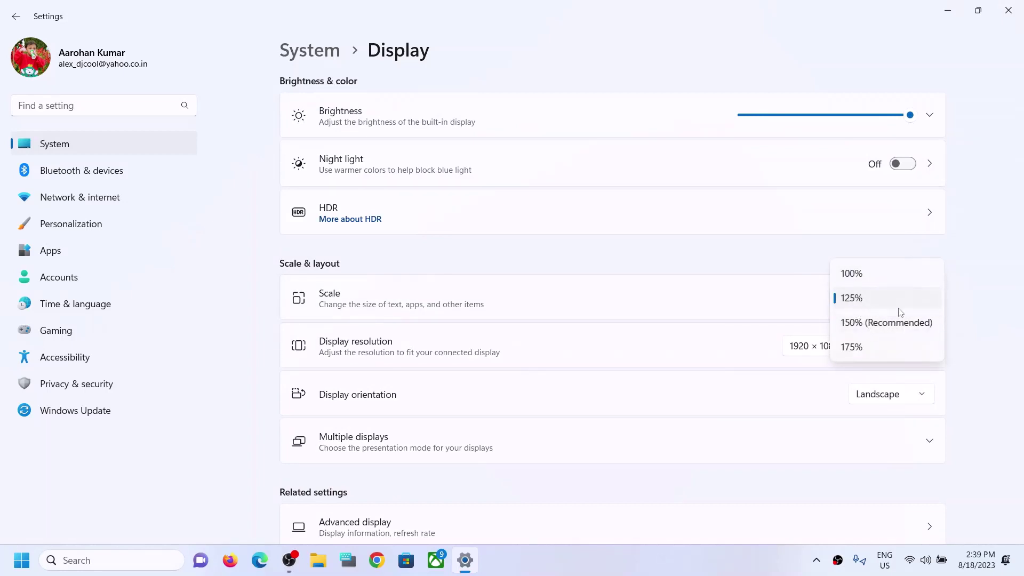
pyautogui.click(962, 311)
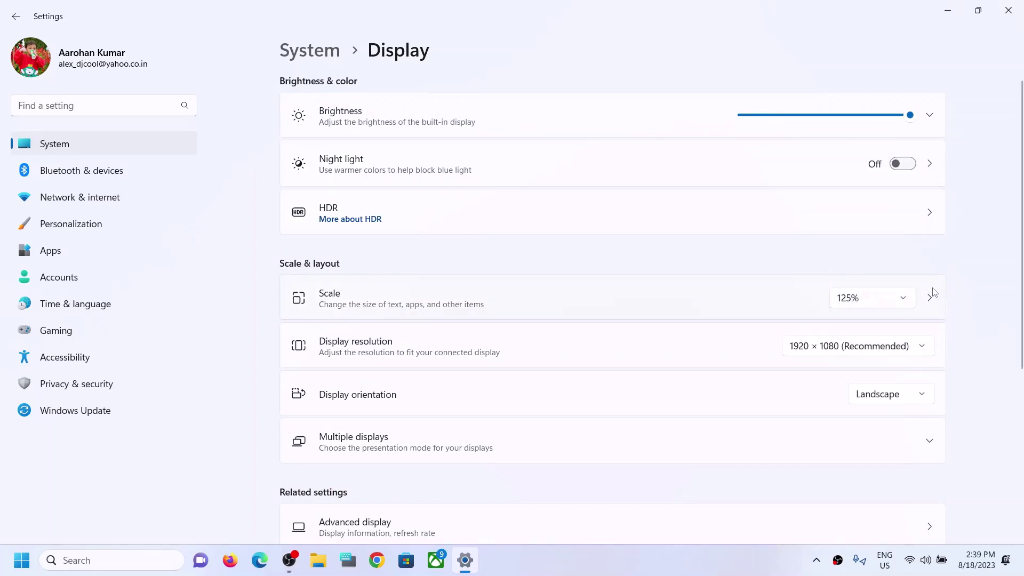
pyautogui.click(930, 302)
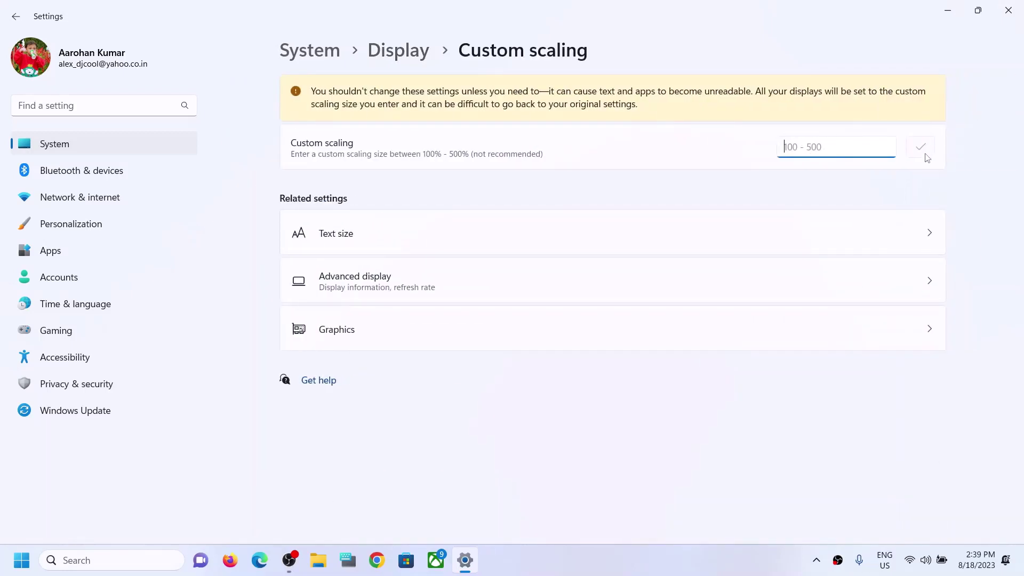
pyautogui.click(398, 51)
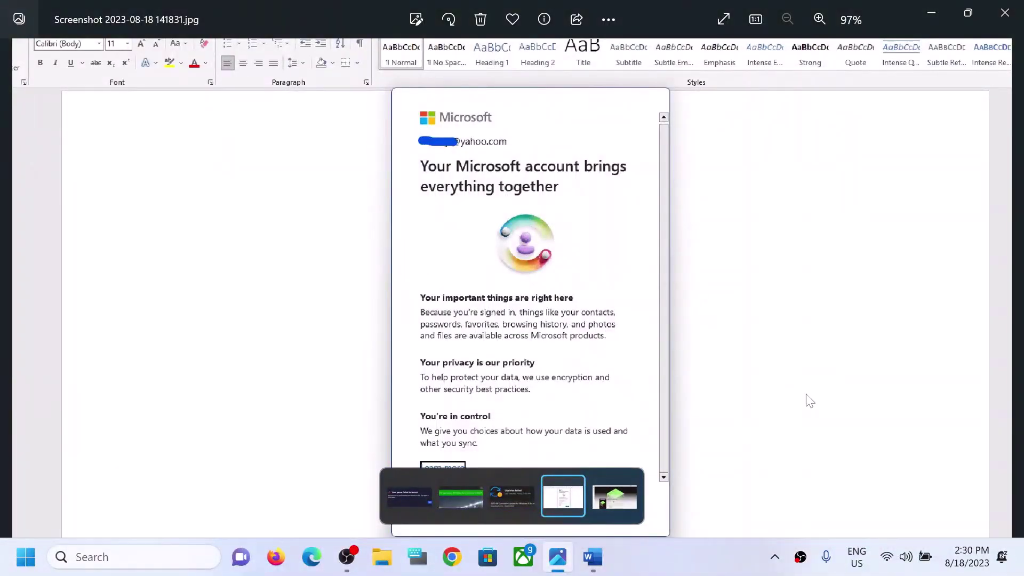
pyautogui.click(601, 558)
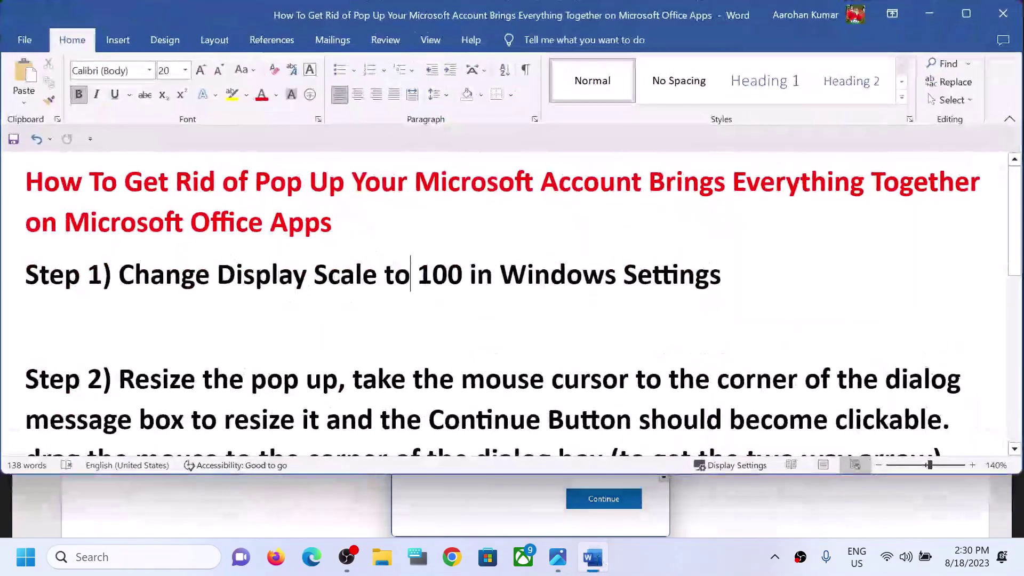
pyautogui.scroll(-2, 410, 191)
pyautogui.moveTo(353, 296); pyautogui.dragTo(667, 296)
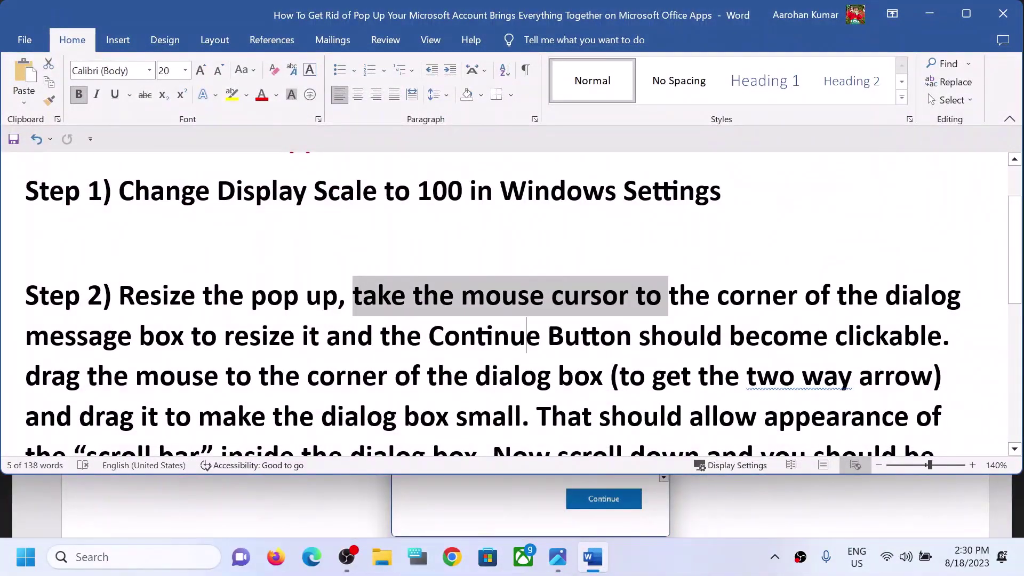
pyautogui.click(526, 335)
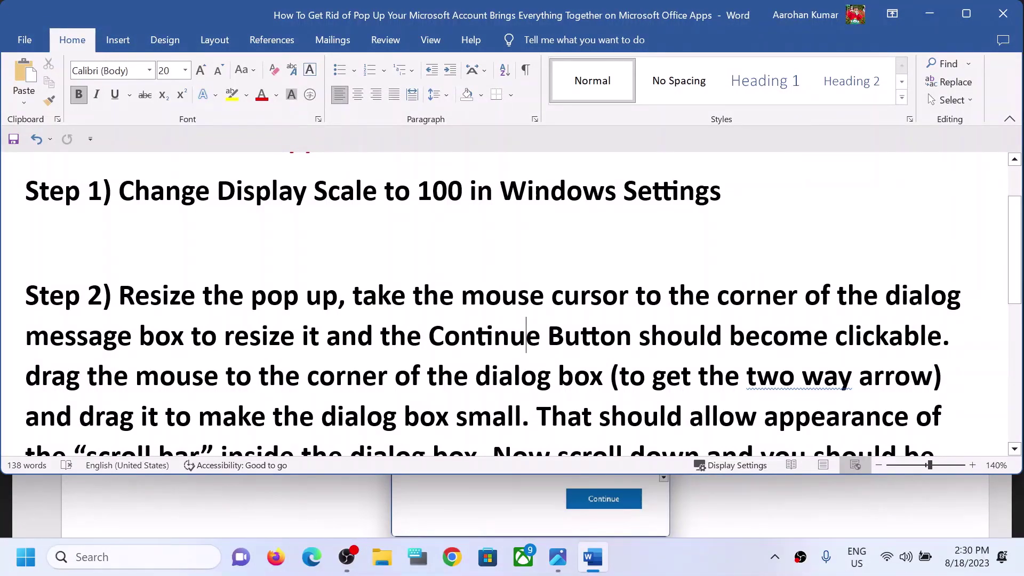
pyautogui.scroll(-2, 512, 304)
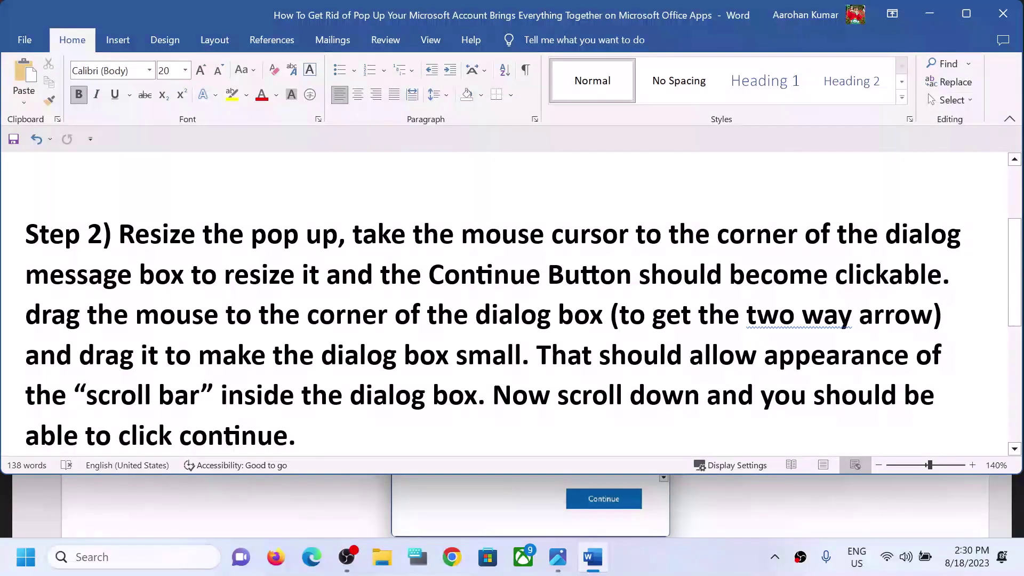
pyautogui.click(929, 13)
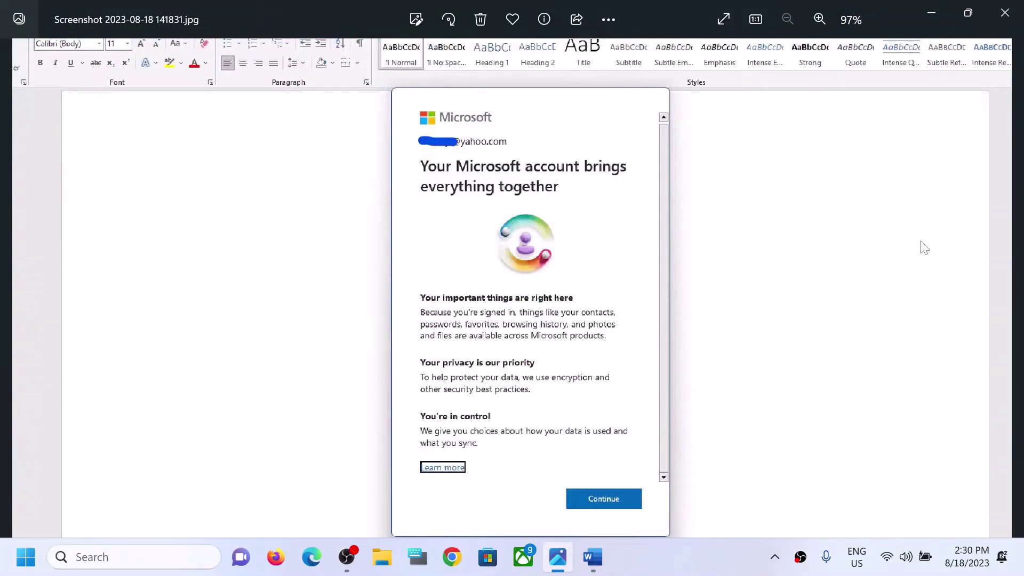
# Zoom the screenshot in and out, then take Photos out of full screen
pyautogui.scroll(2, 924, 248)
pyautogui.scroll(-2, 915, 247)
pyautogui.scroll(3, 754, 198)
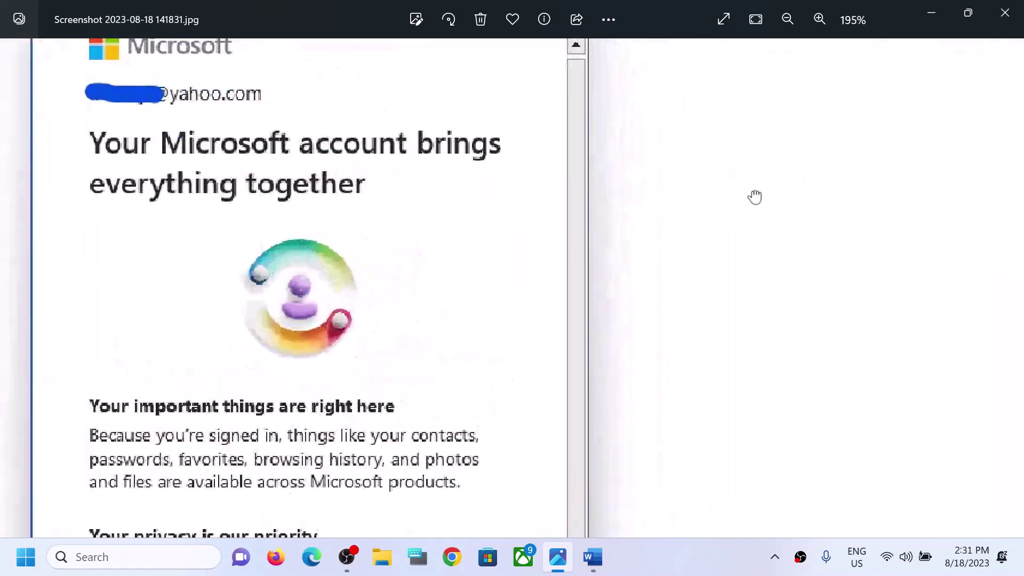
pyautogui.scroll(-3, 755, 198)
pyautogui.click(968, 13)
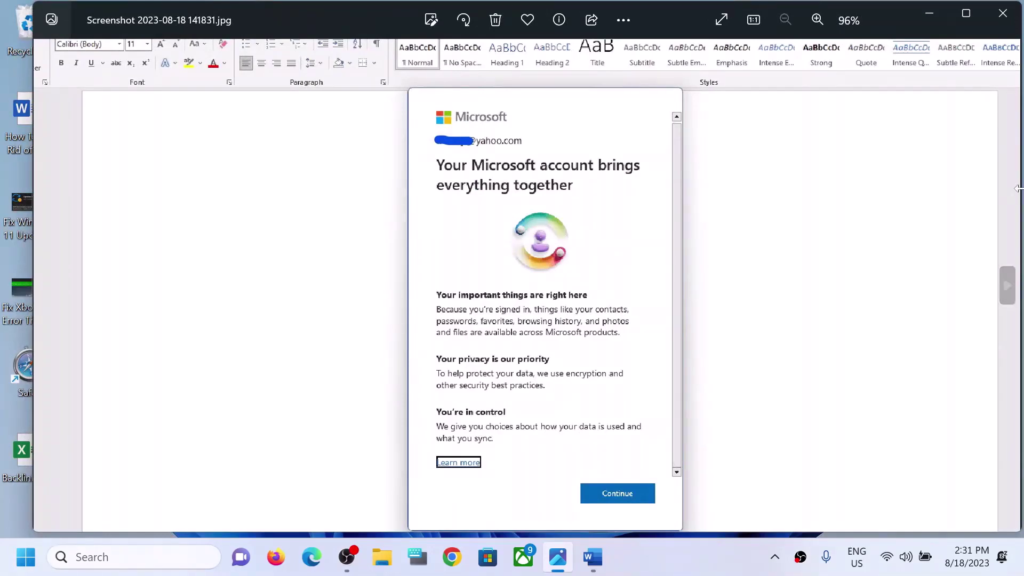
# Narrow the Photos window from its right edge, then enlarge it from the top-right corner
pyautogui.moveTo(1017, 188); pyautogui.dragTo(927, 187)
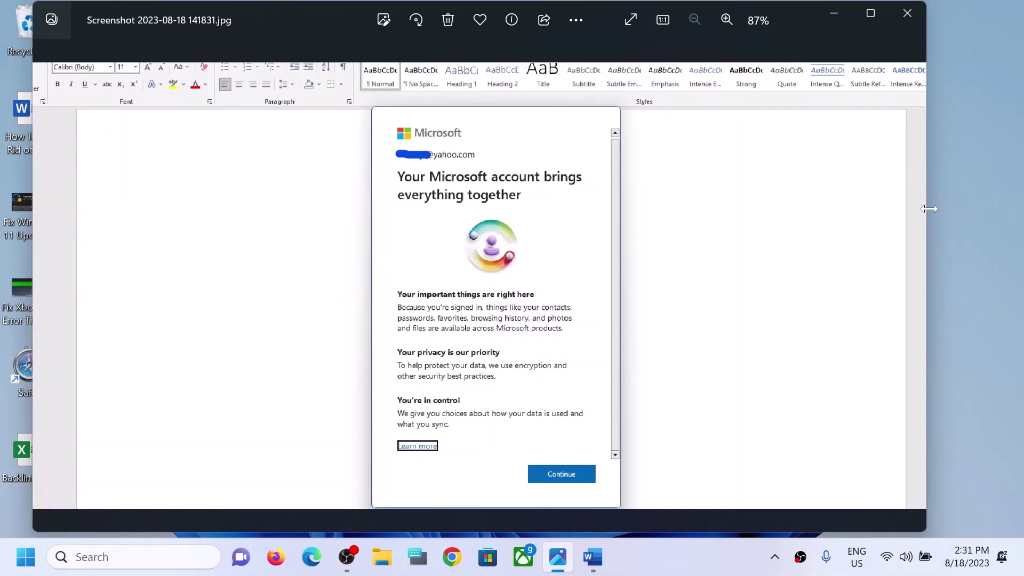
pyautogui.moveTo(928, 208); pyautogui.dragTo(930, 210)
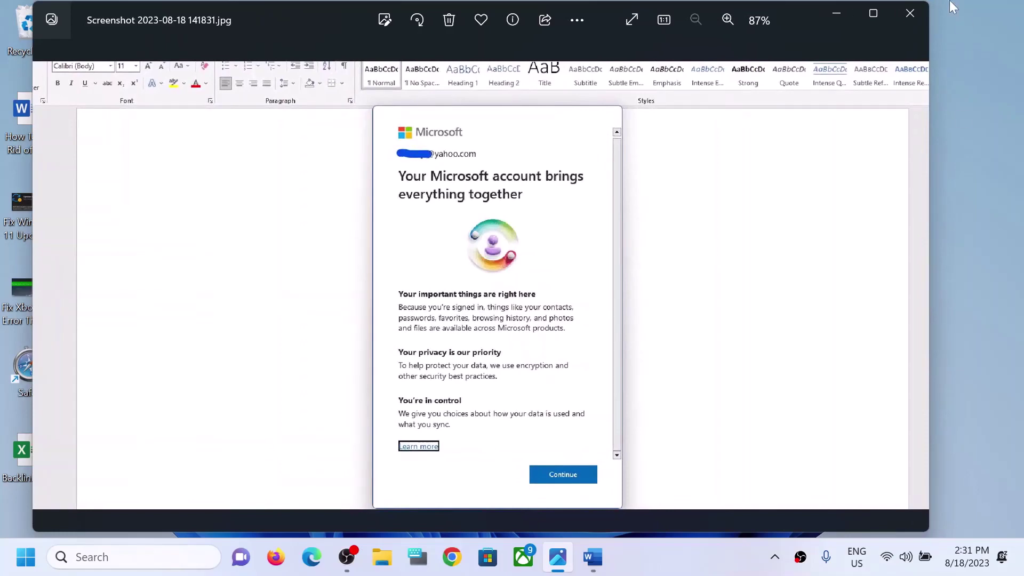
pyautogui.moveTo(926, 5)
pyautogui.mouseDown()
pyautogui.moveTo(909, 11)
pyautogui.moveTo(928, 58)
pyautogui.moveTo(956, 7)
pyautogui.moveTo(942, 8)
pyautogui.mouseUp()
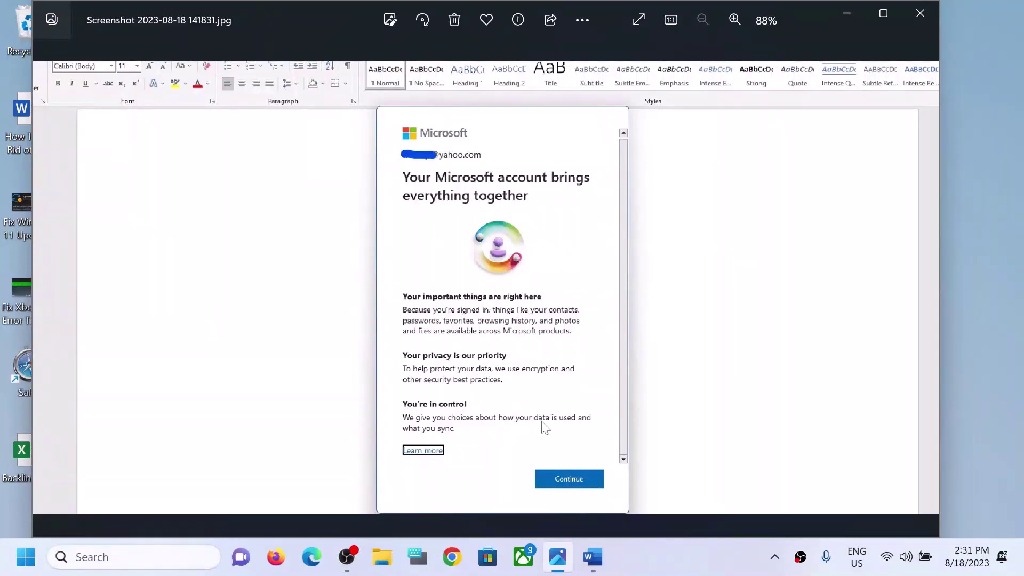
# Highlight 'Keep clicking the corners' in Word's Step 3, minimize Word, and maximize the Photos screenshot
pyautogui.click(591, 557)
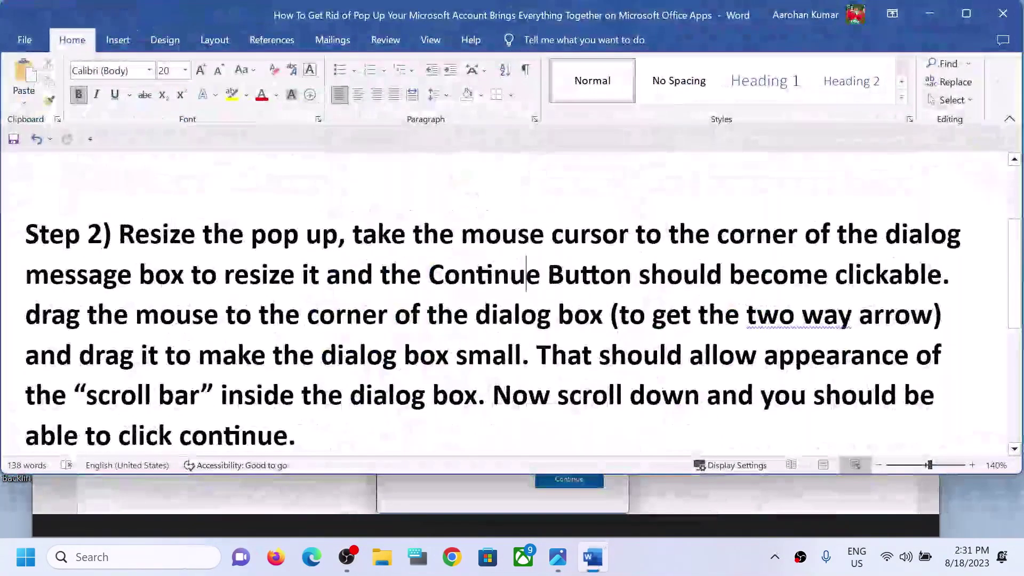
pyautogui.scroll(-3, 530, 213)
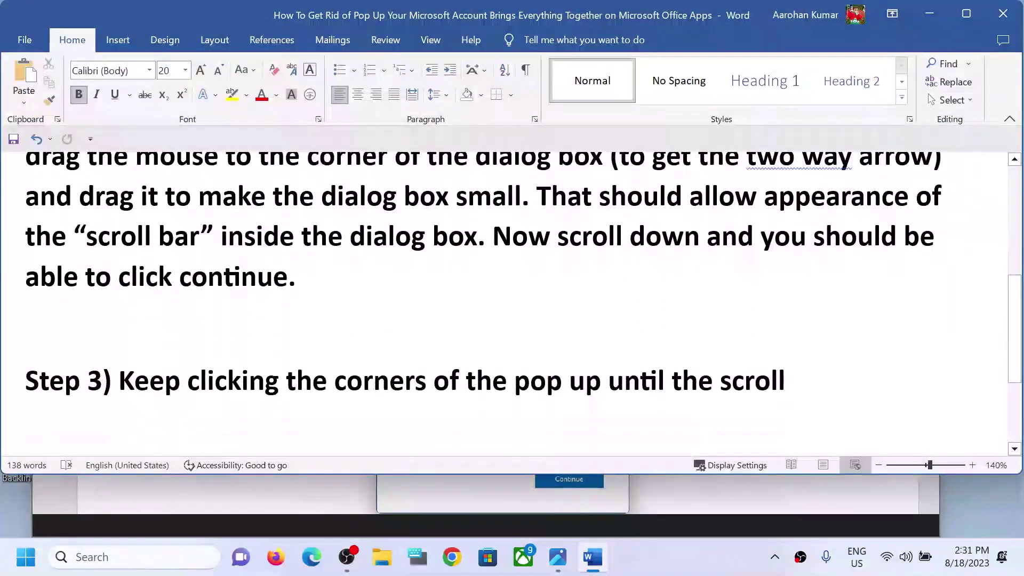
pyautogui.moveTo(119, 381); pyautogui.dragTo(433, 381)
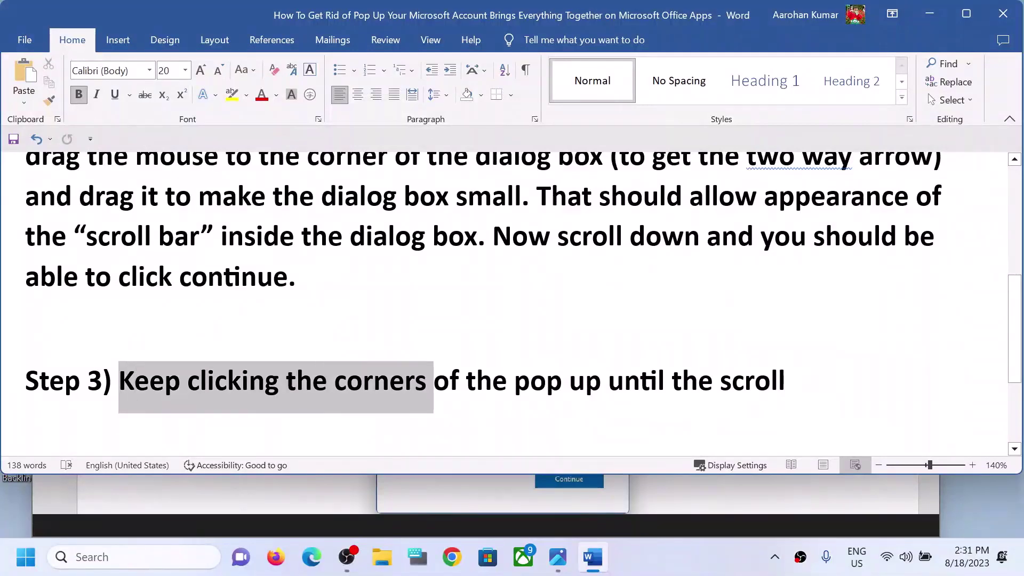
pyautogui.click(927, 22)
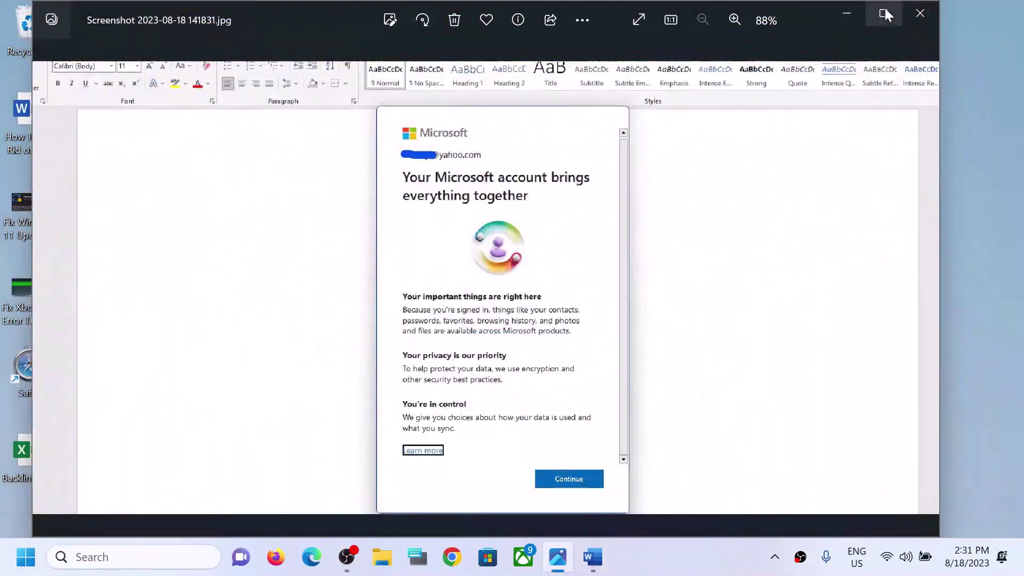
pyautogui.click(884, 12)
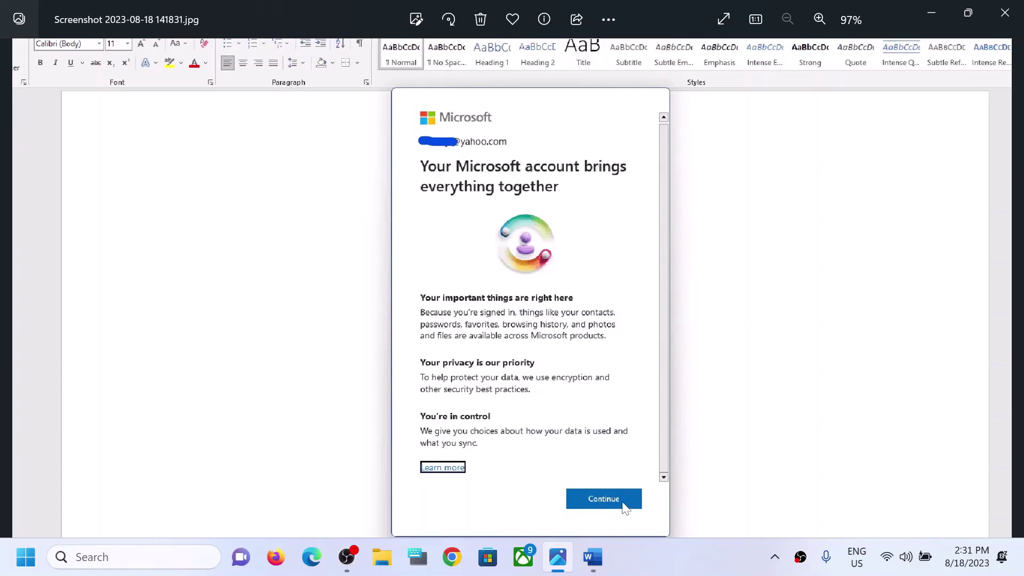
pyautogui.click(593, 556)
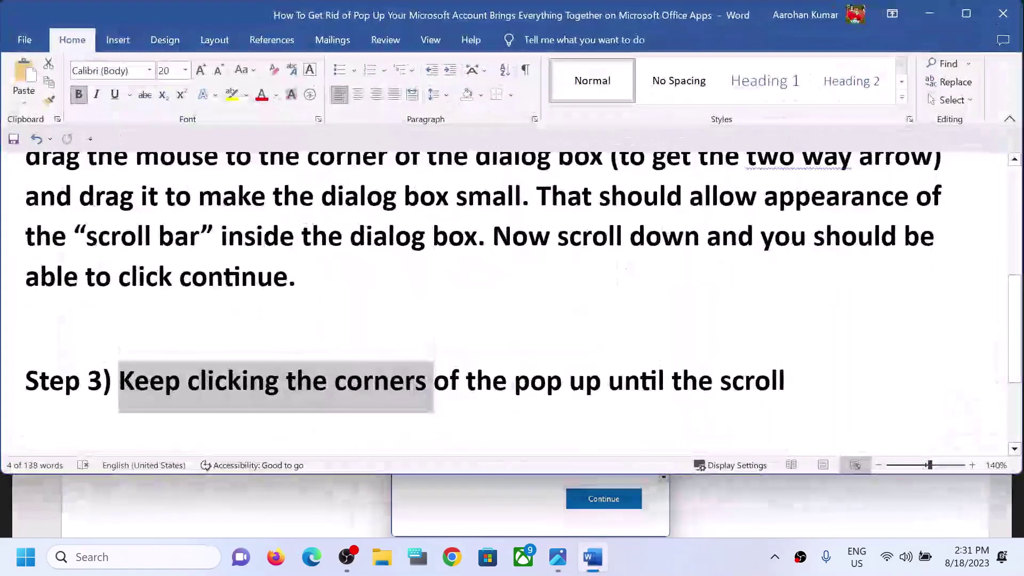
pyautogui.scroll(-3, 512, 304)
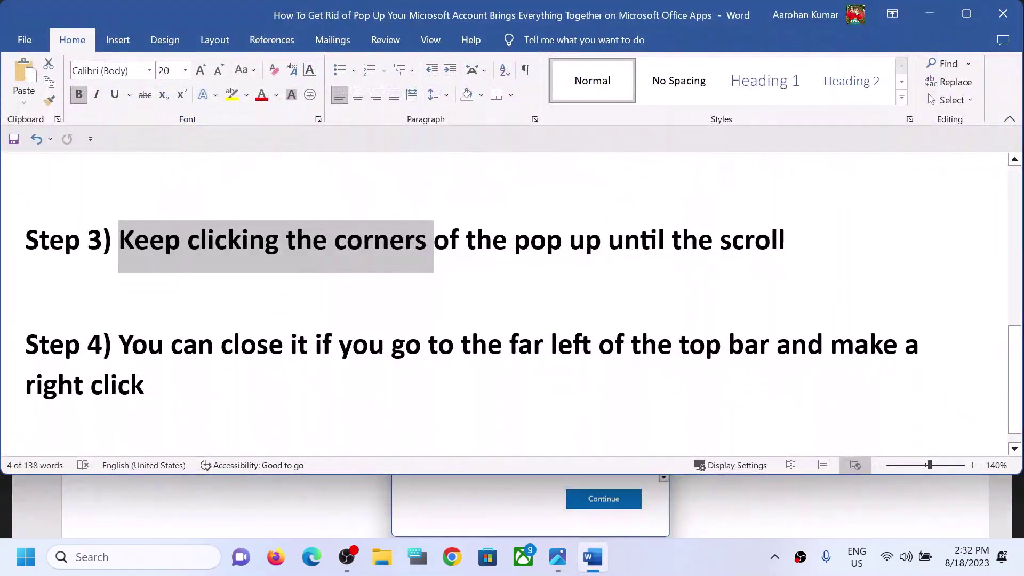
pyautogui.moveTo(170, 344); pyautogui.dragTo(529, 380)
pyautogui.click(741, 398)
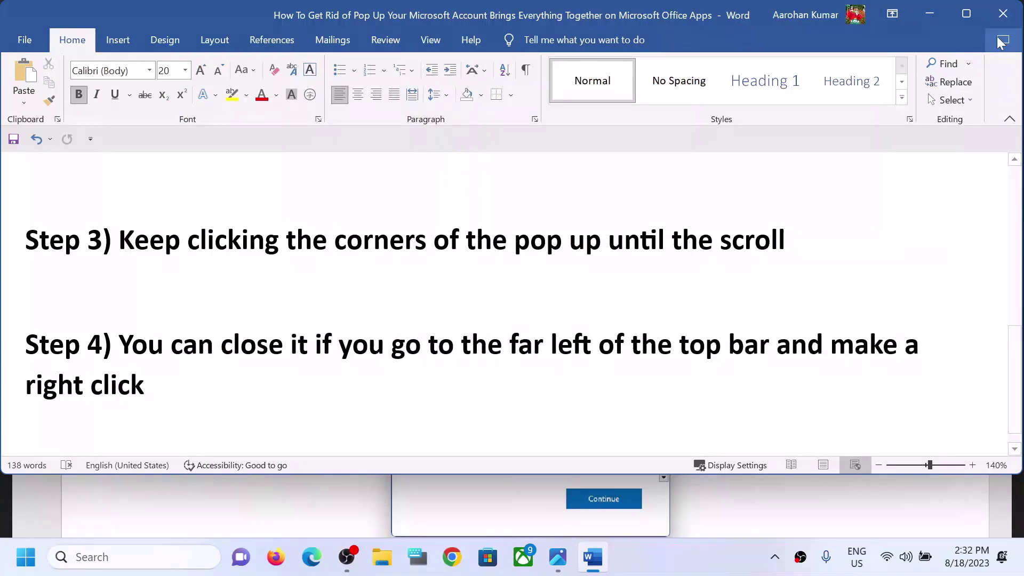
pyautogui.click(930, 15)
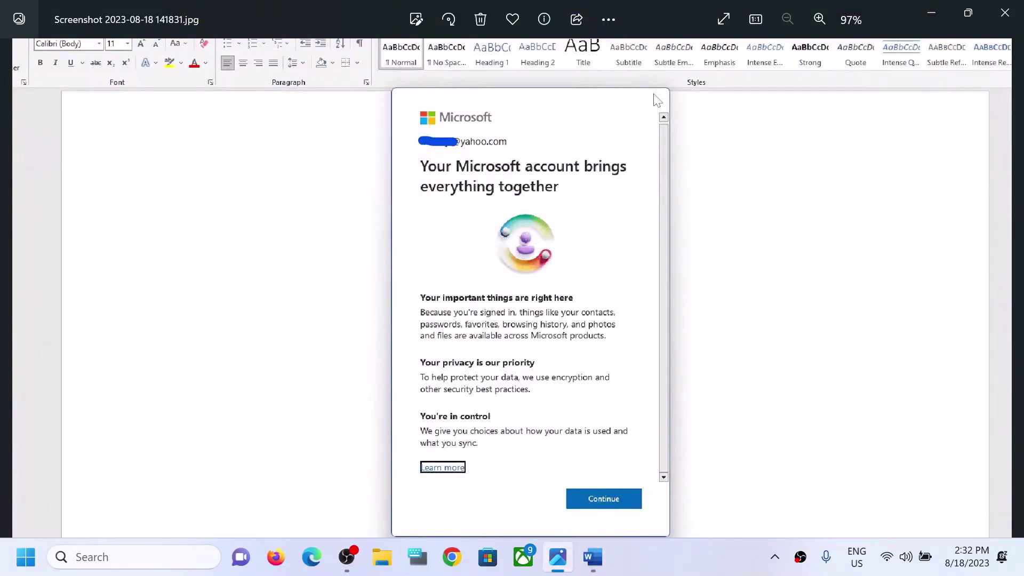
pyautogui.click(592, 558)
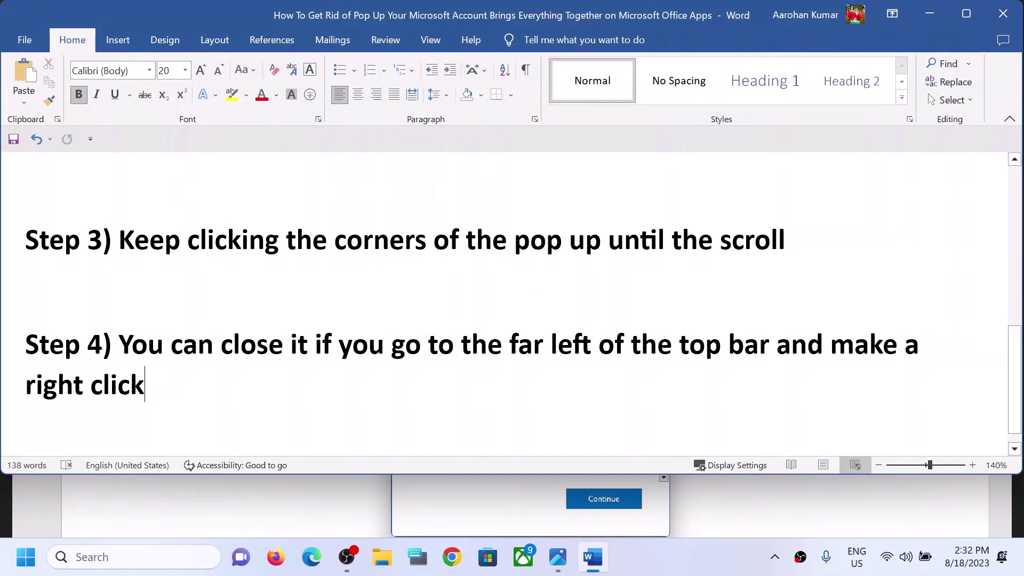
pyautogui.scroll(10, 506, 304)
pyautogui.click(932, 14)
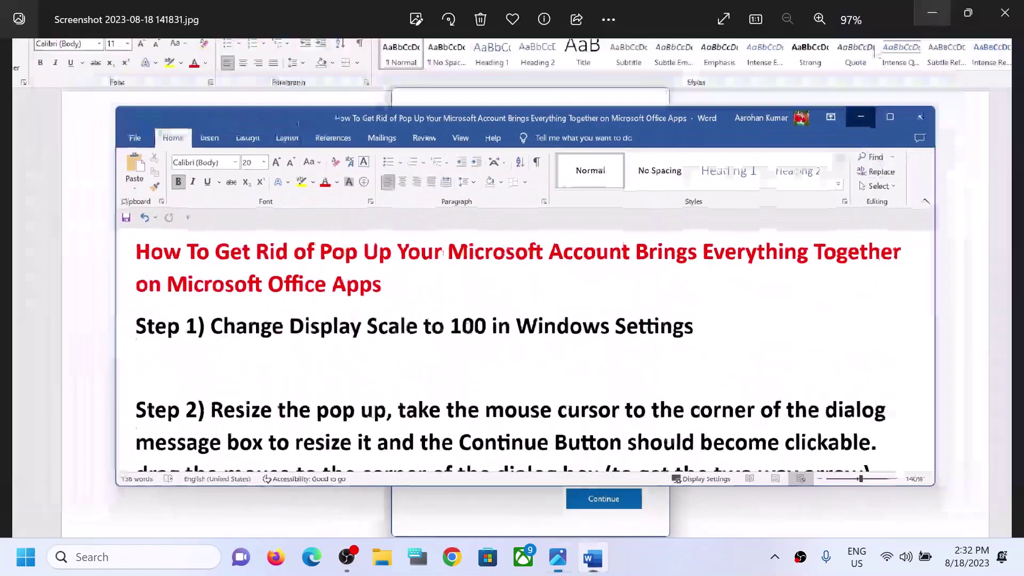